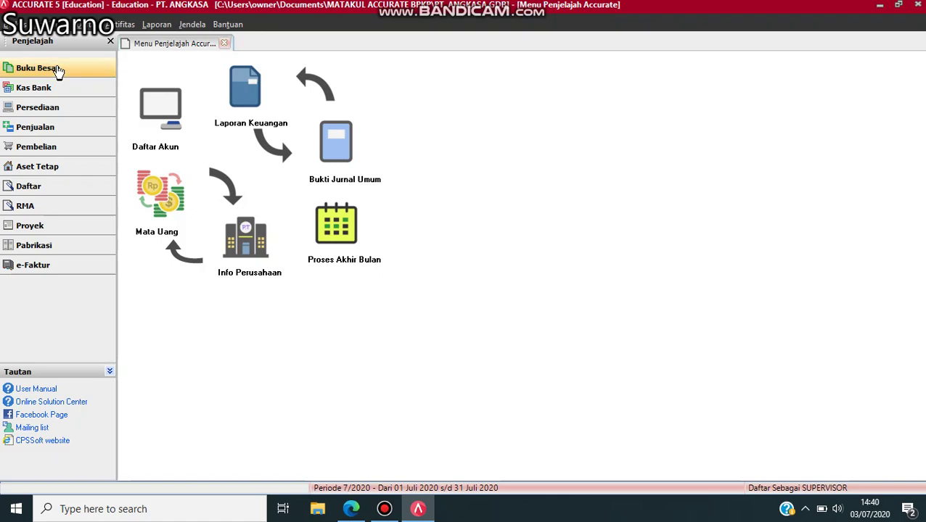
- Look through the Buku Besar, Kas Bank, Persediaan, Penjualan and Pembelian modules, then return to Buku Besar
{"action": "left_click", "coordinate": [59, 70]}
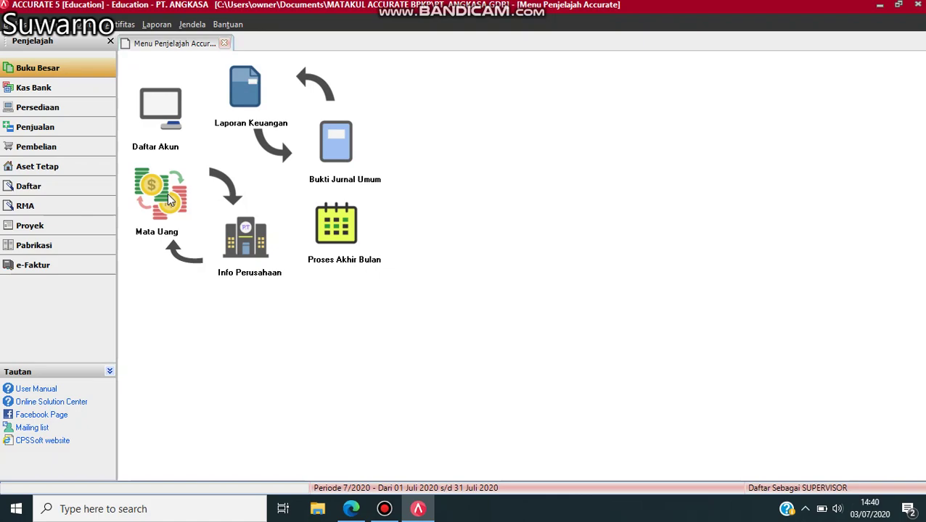
{"action": "left_click", "coordinate": [79, 95]}
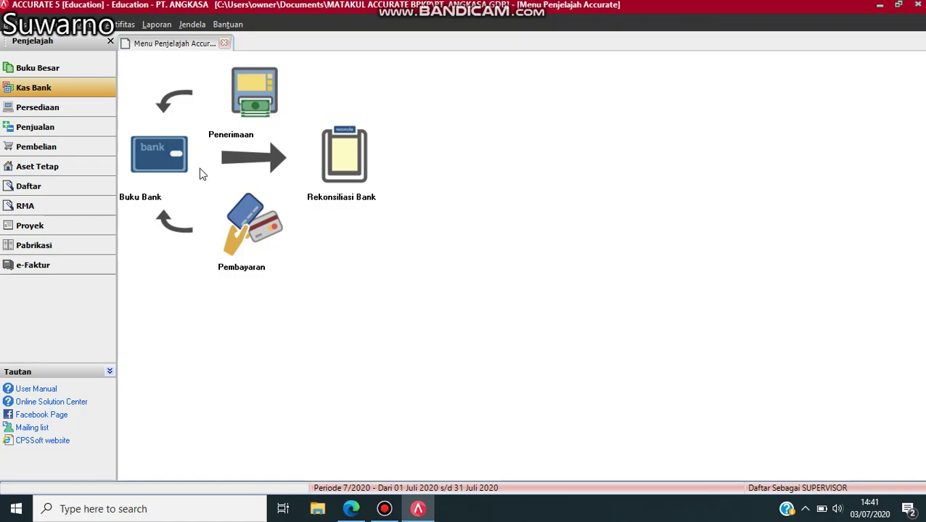
{"action": "left_click", "coordinate": [84, 113]}
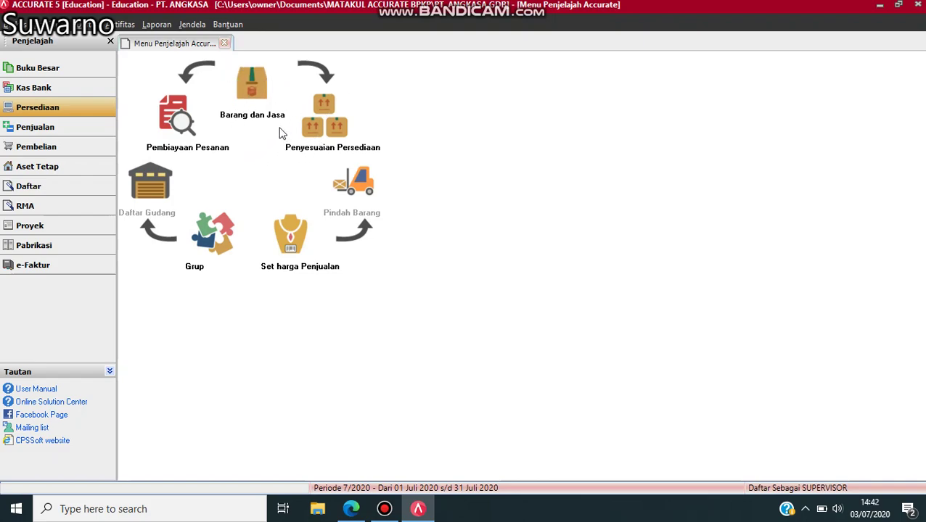
{"action": "left_click", "coordinate": [52, 135]}
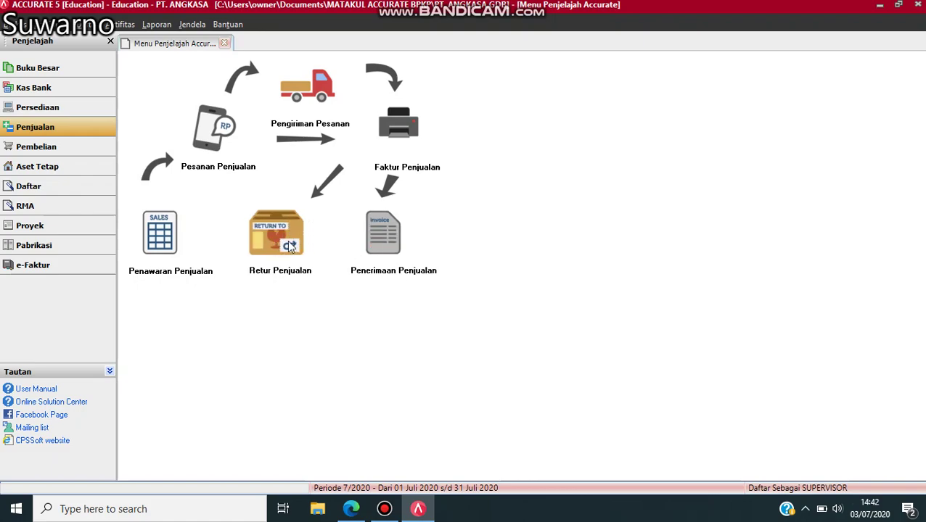
{"action": "left_click", "coordinate": [53, 153]}
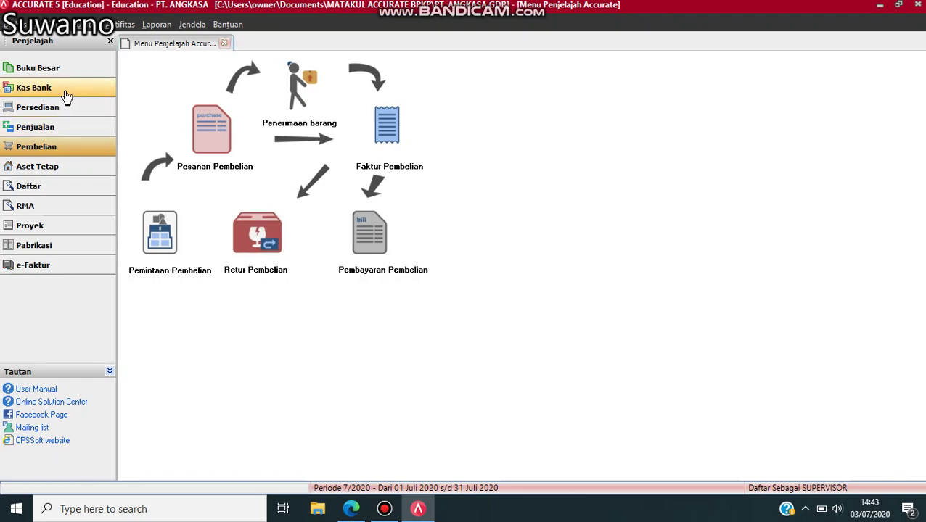
{"action": "left_click", "coordinate": [49, 74]}
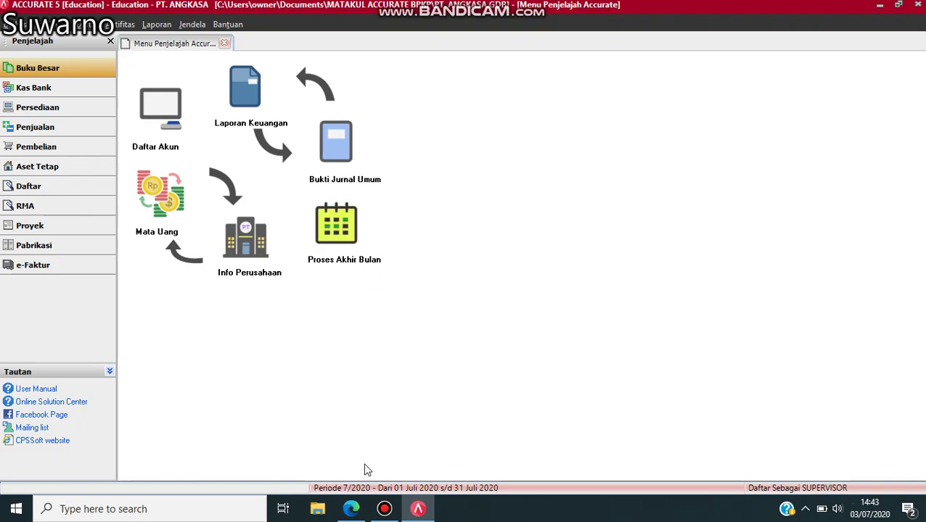
- Switch to SOAL MODUL KOMPAK.pdf in Microsoft Edge and read the December cash payment and petty cash voucher documents
{"action": "mouse_move", "coordinate": [350, 512]}
{"action": "left_click", "coordinate": [348, 435]}
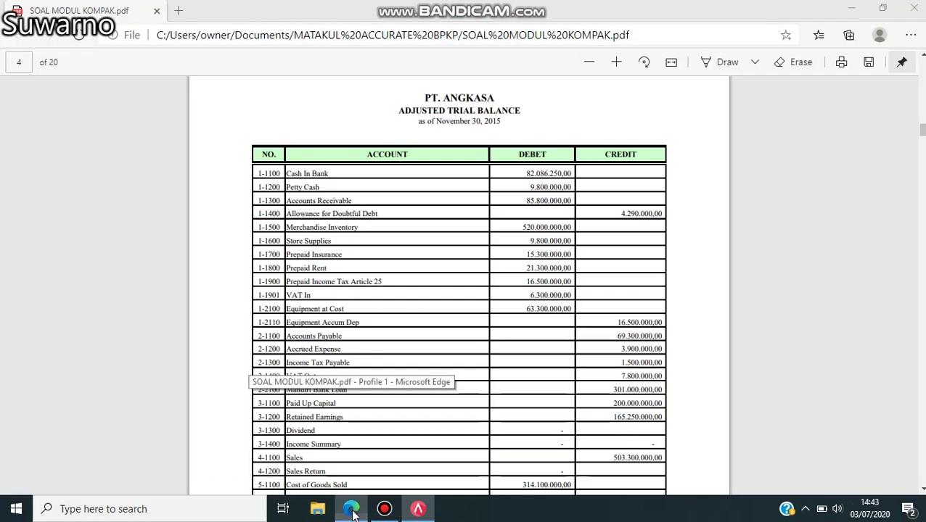
{"action": "scroll", "coordinate": [708, 417], "scroll_direction": "down", "scroll_amount": 20}
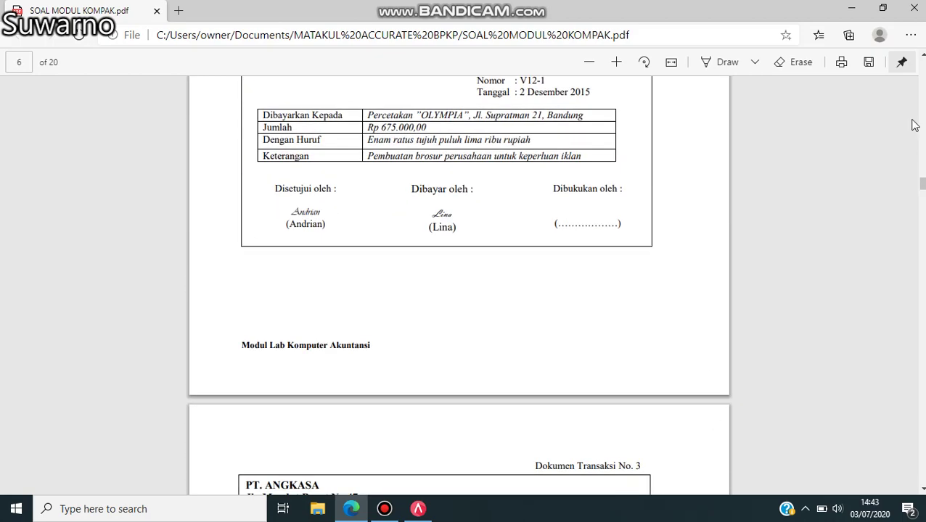
{"action": "scroll", "coordinate": [457, 283], "scroll_direction": "up", "scroll_amount": 5}
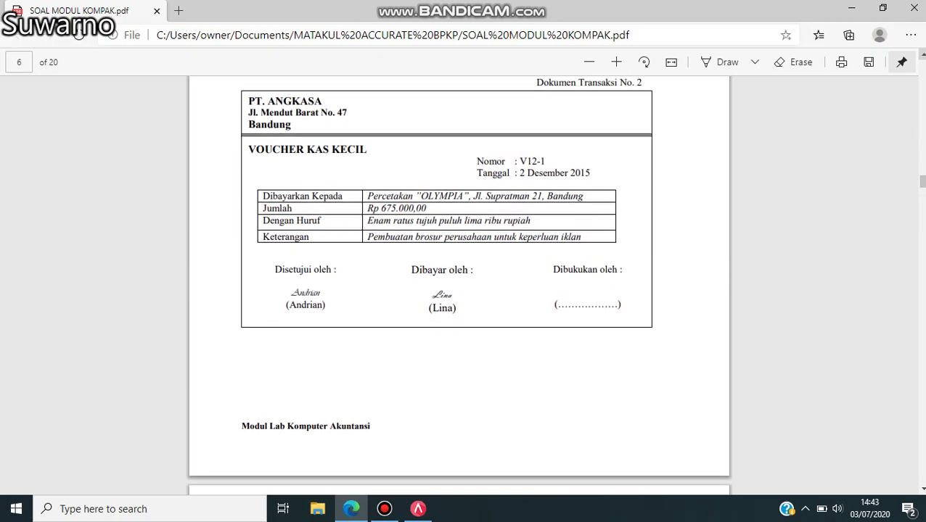
{"action": "scroll", "coordinate": [457, 283], "scroll_direction": "up", "scroll_amount": 2}
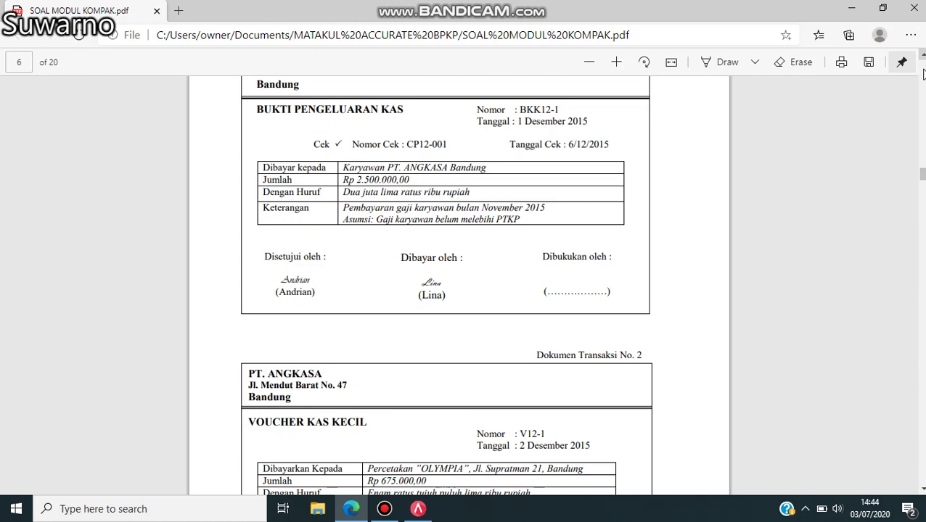
- Switch back to ACCURATE and start a new Kas Bank payment paid from CASH IN BANK
{"action": "left_click", "coordinate": [417, 509]}
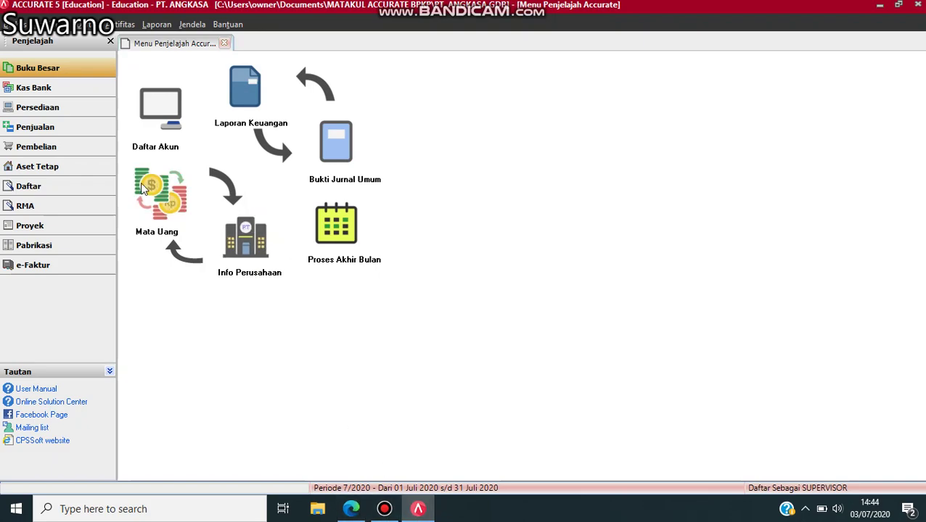
{"action": "left_click", "coordinate": [56, 94]}
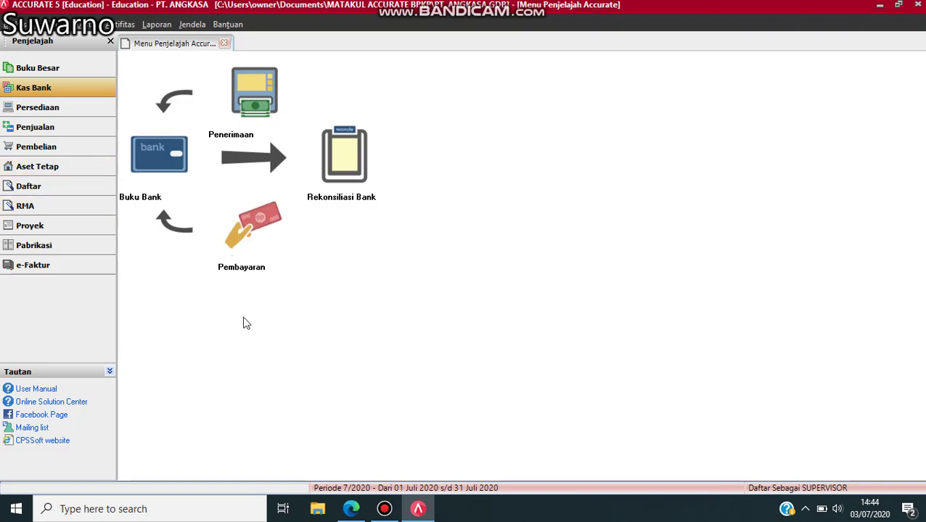
{"action": "left_click", "coordinate": [266, 227]}
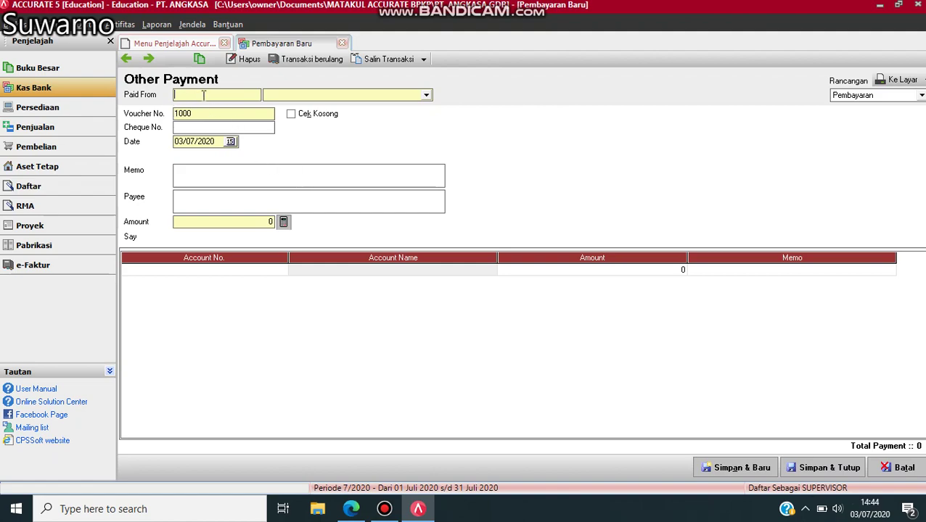
{"action": "left_click", "coordinate": [427, 95]}
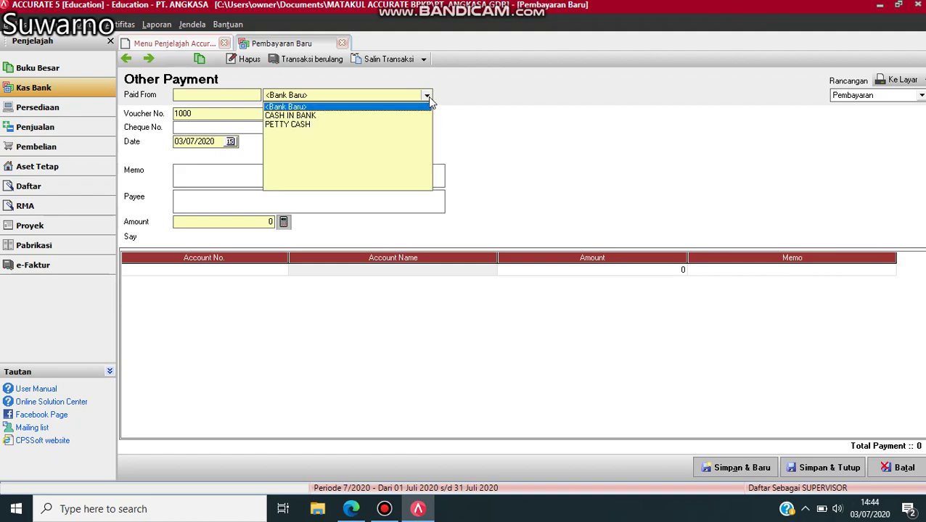
{"action": "left_click", "coordinate": [309, 116]}
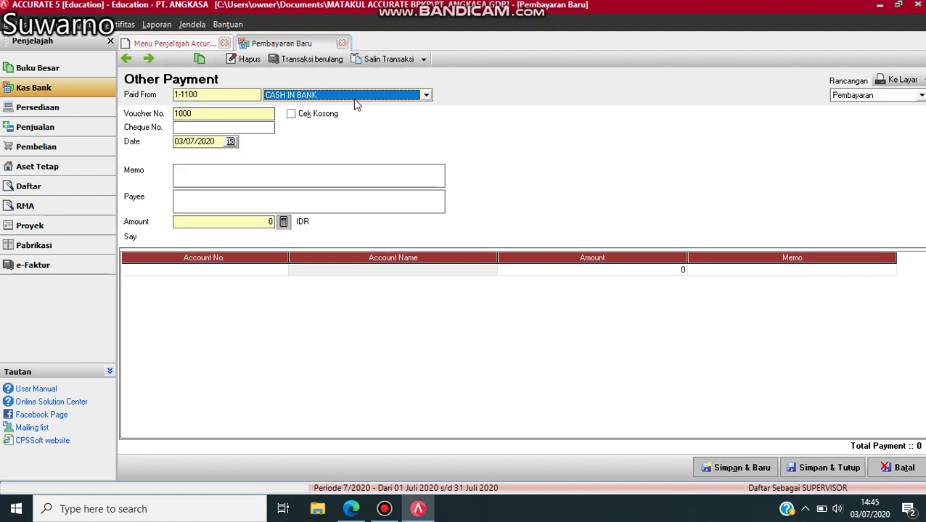
- Set the payment's voucher number to BKK12-1
{"action": "left_click", "coordinate": [214, 117]}
{"action": "key", "text": "BackSpace"}
{"action": "key", "text": "BackSpace"}
{"action": "key", "text": "BackSpace"}
{"action": "key", "text": "BackSpace"}
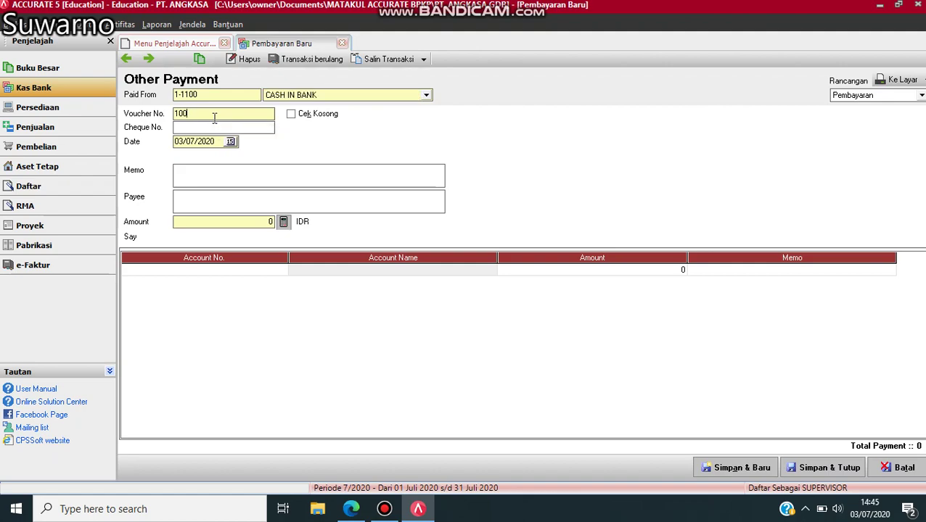
{"action": "type", "text": "BKK12-1"}
- Set the payment date to 01/12/2015
{"action": "left_click", "coordinate": [219, 141]}
{"action": "key", "text": "BackSpace"}
{"action": "key", "text": "BackSpace"}
{"action": "key", "text": "BackSpace"}
{"action": "key", "text": "BackSpace"}
{"action": "key", "text": "BackSpace"}
{"action": "key", "text": "BackSpace"}
{"action": "key", "text": "BackSpace"}
{"action": "key", "text": "BackSpace"}
{"action": "type", "text": "0112"}
{"action": "key", "text": "BackSpace"}
{"action": "key", "text": "BackSpace"}
{"action": "key", "text": "BackSpace"}
{"action": "type", "text": "12/"}
{"action": "type", "text": "15"}
- Enter cheque number CP12-001 and an amount of 2500000 for the payment
{"action": "left_click", "coordinate": [207, 126]}
{"action": "type", "text": "CP12-001"}
{"action": "left_click", "coordinate": [264, 222]}
{"action": "type", "text": "2500000"}
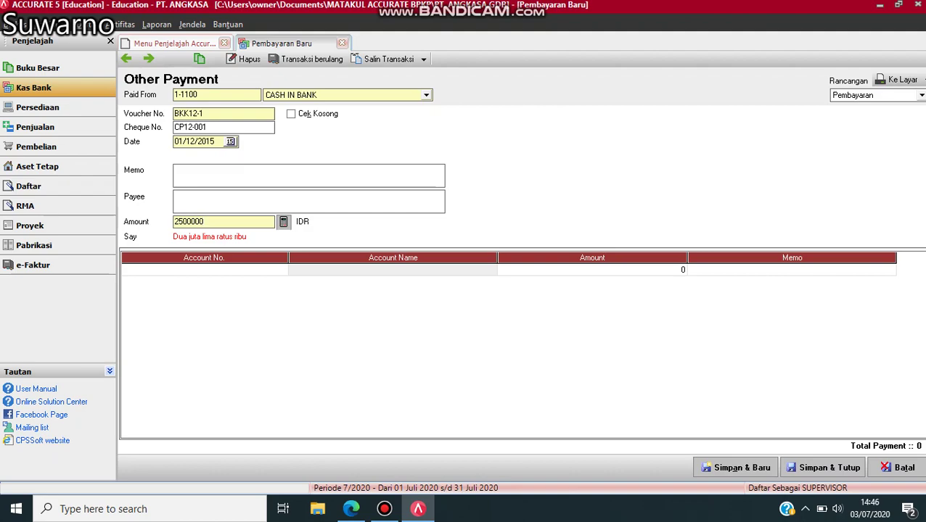
- Enter "Gaji Bulan November" as the payment memo
{"action": "left_click", "coordinate": [221, 171]}
{"action": "type", "text": "O"}
{"action": "key", "text": "BackSpace"}
{"action": "type", "text": "Ga"}
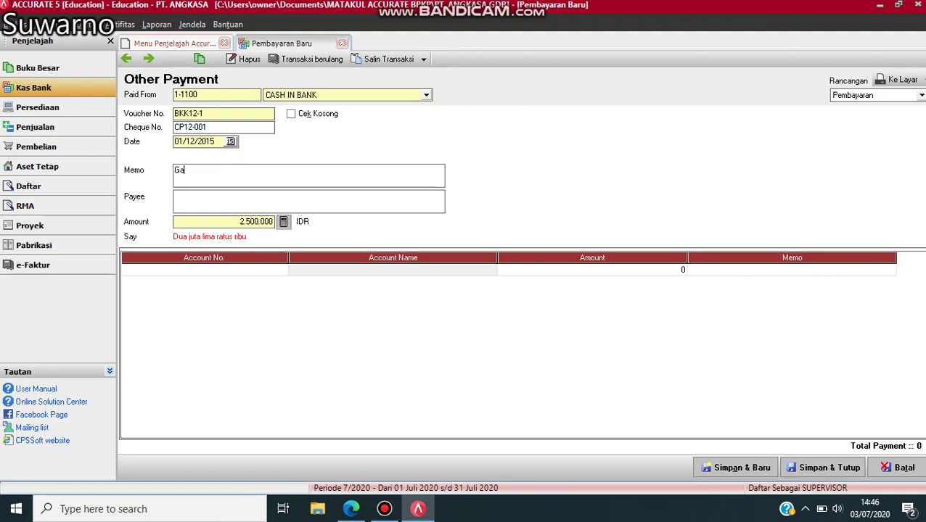
{"action": "type", "text": "ji Bulan"}
{"action": "type", "text": "vember"}
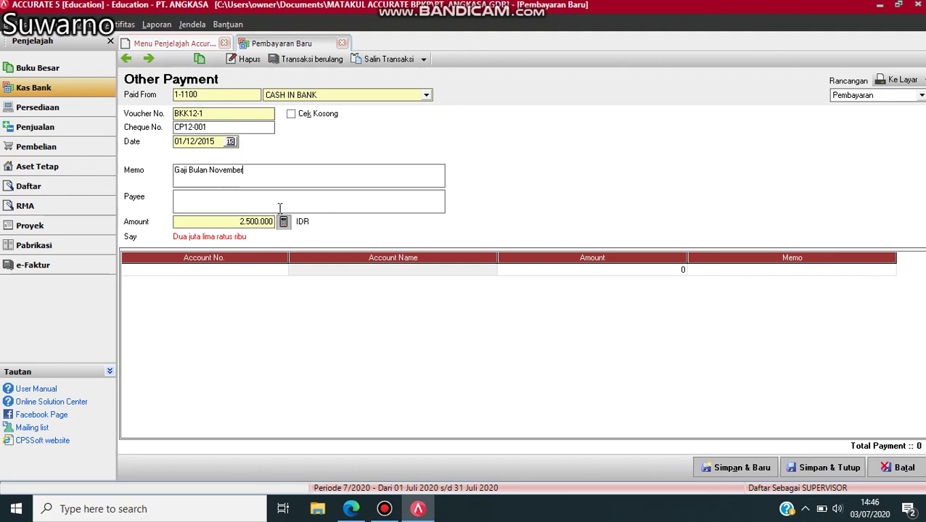
- Allocate the payment to account 2-1200 EXPENSE PAYABLE, and save and close the payment
{"action": "left_click", "coordinate": [256, 272]}
{"action": "left_click", "coordinate": [282, 271]}
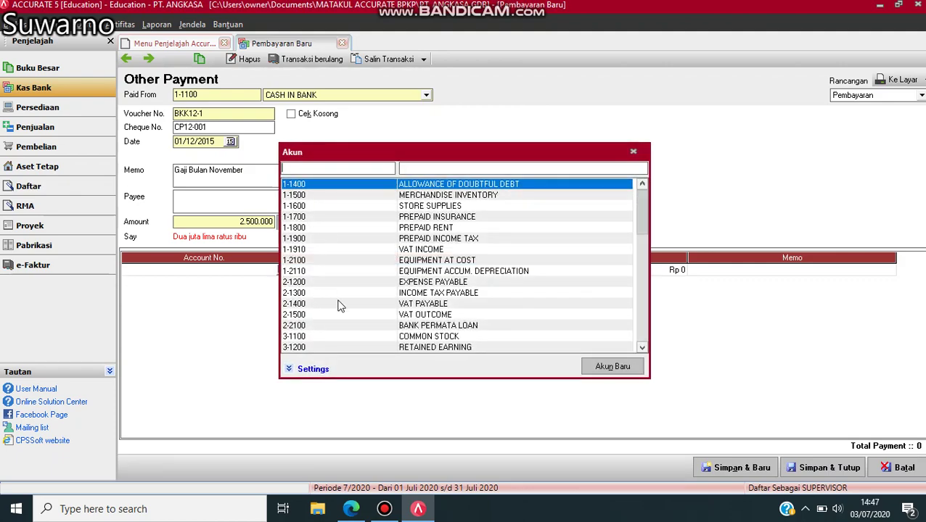
{"action": "left_click", "coordinate": [438, 285]}
{"action": "double_click", "coordinate": [438, 285]}
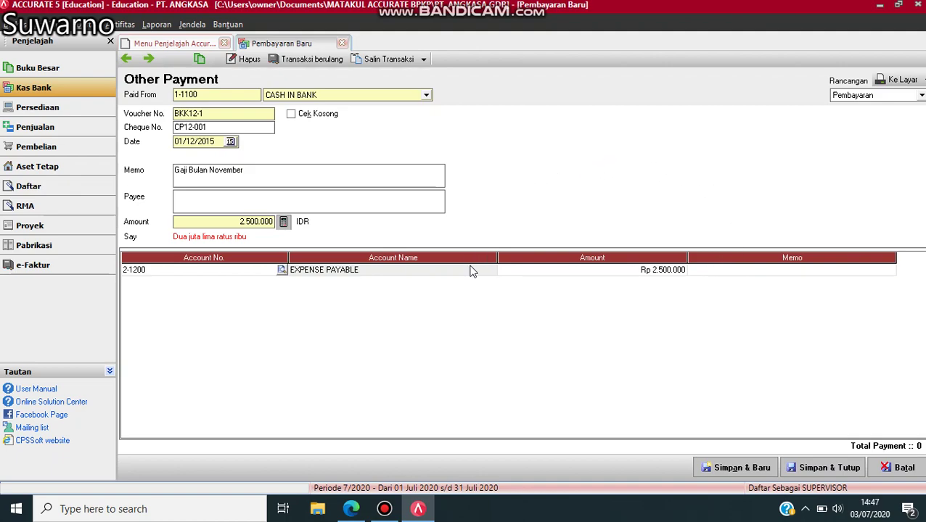
{"action": "left_click", "coordinate": [838, 473]}
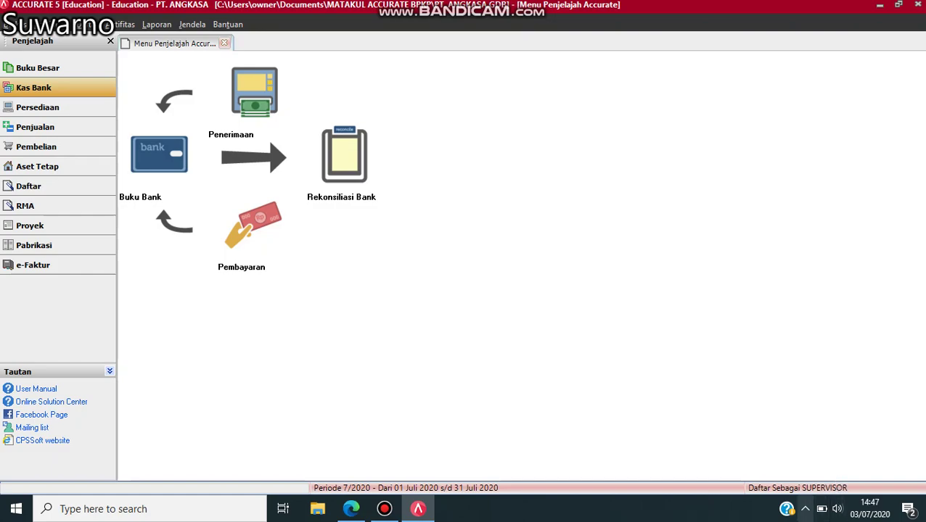
- Switch to the exercise PDF in Microsoft Edge and read the petty cash voucher V12-1
{"action": "left_click", "coordinate": [349, 510]}
{"action": "scroll", "coordinate": [348, 512], "scroll_direction": "down", "scroll_amount": 4}
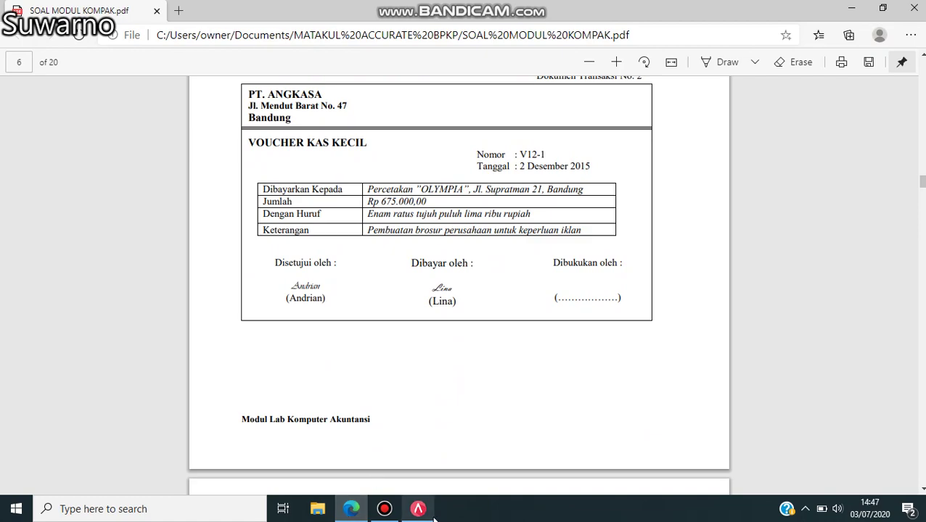
- Switch back to ACCURATE and start a new payment paid from PETTY CASH
{"action": "mouse_move", "coordinate": [422, 512]}
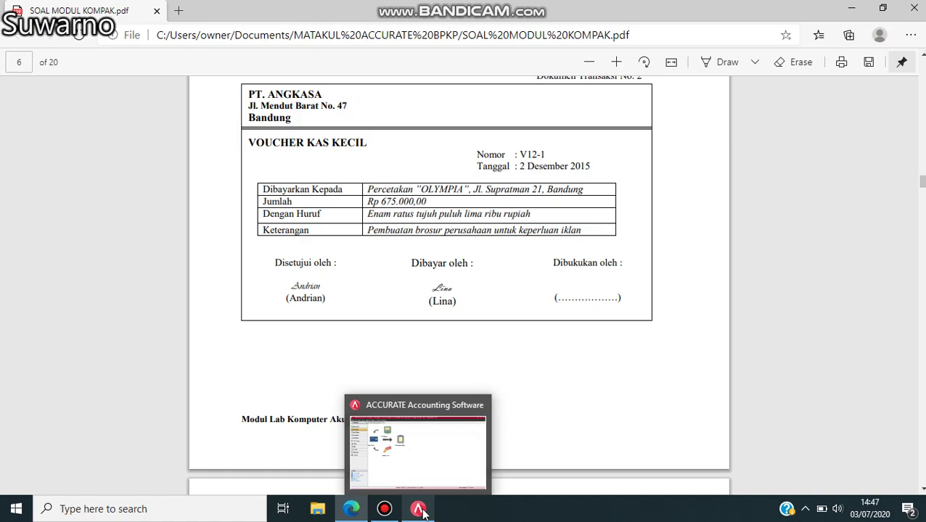
{"action": "left_click", "coordinate": [421, 511]}
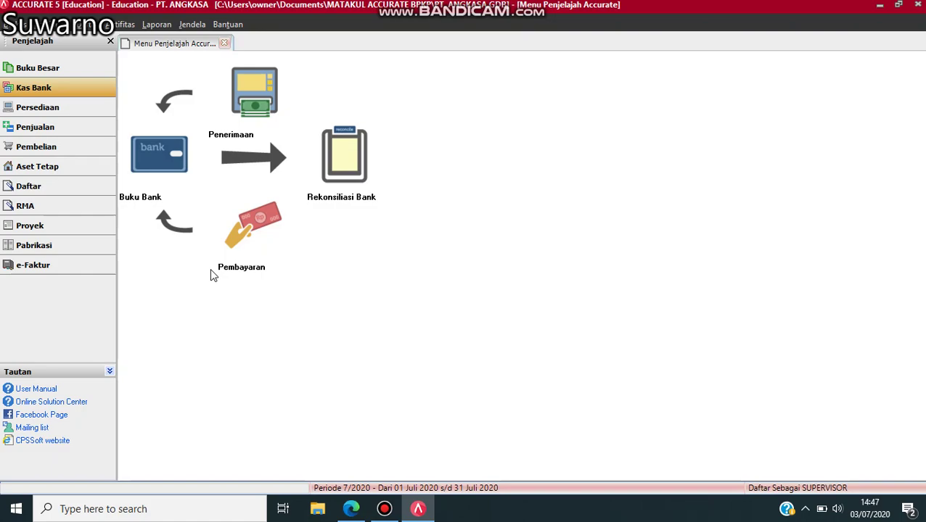
{"action": "left_click", "coordinate": [250, 246]}
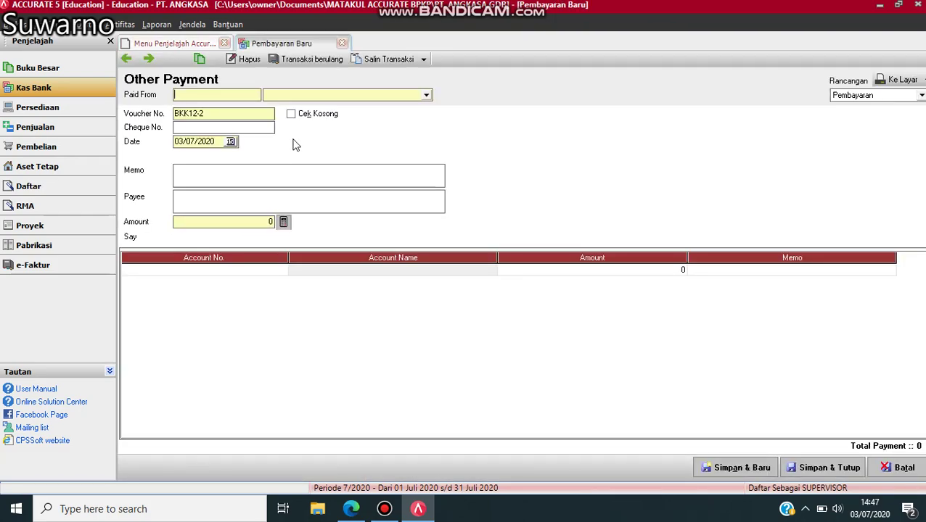
{"action": "left_click", "coordinate": [427, 96]}
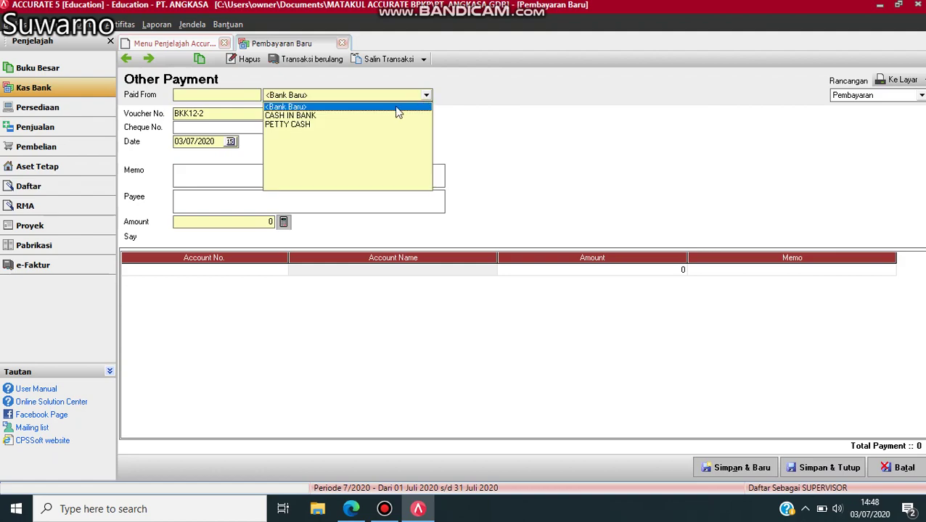
{"action": "left_click", "coordinate": [298, 125]}
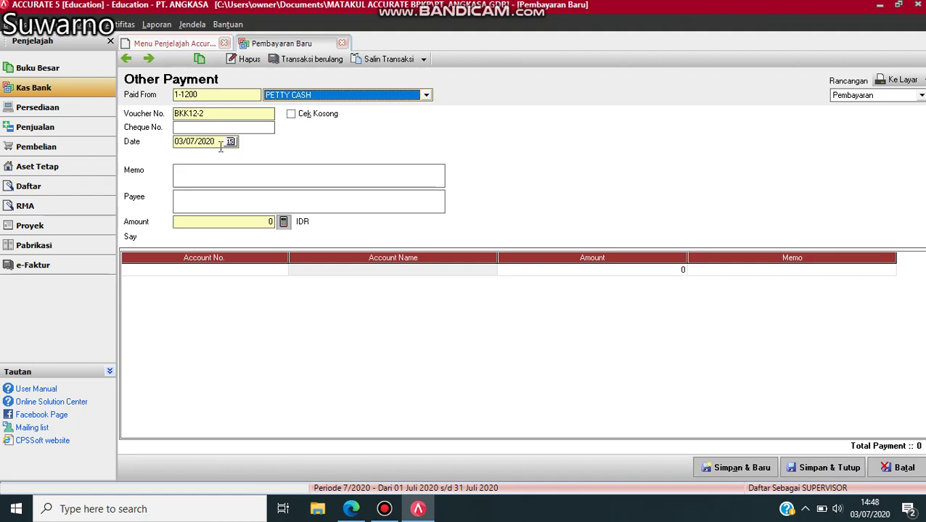
- Set the petty cash payment date to 02/12/2015
{"action": "left_click", "coordinate": [220, 145]}
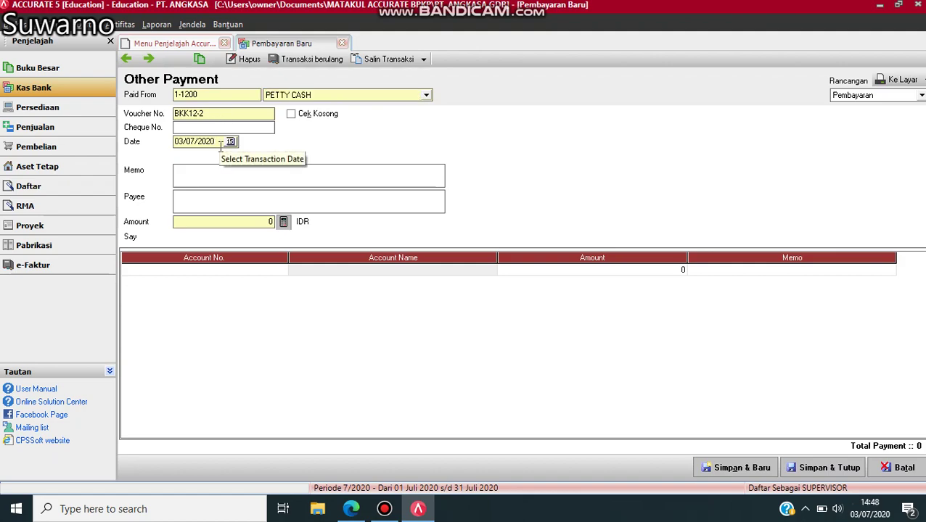
{"action": "key", "text": "BackSpace"}
{"action": "key", "text": "BackSpace"}
{"action": "key", "text": "BackSpace"}
{"action": "key", "text": "BackSpace"}
{"action": "key", "text": "BackSpace"}
{"action": "key", "text": "BackSpace"}
{"action": "key", "text": "BackSpace"}
{"action": "key", "text": "BackSpace"}
{"action": "type", "text": "02/12/15"}
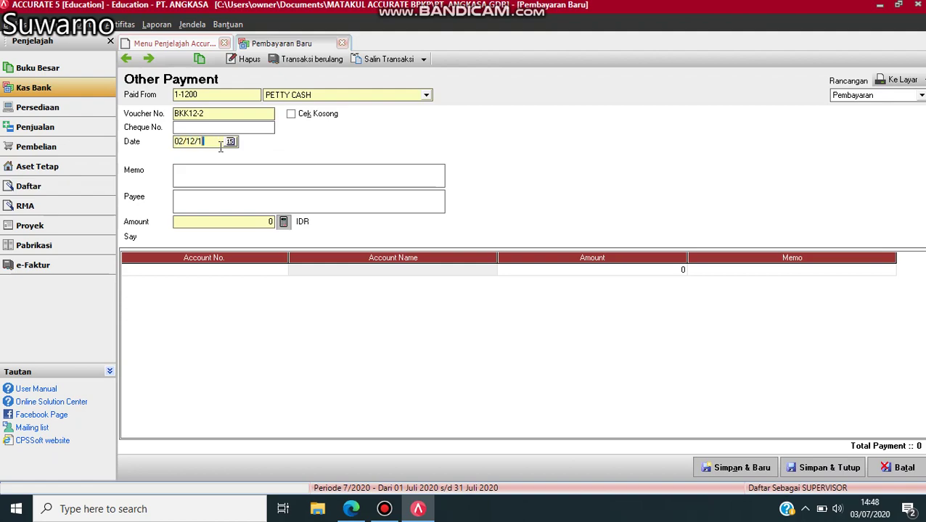
- Enter the memo "Pembuatan Brosur" and an amount of 675000 for the petty cash payment
{"action": "left_click", "coordinate": [194, 174]}
{"action": "type", "text": "Biaya"}
{"action": "key", "text": "BackSpace"}
{"action": "key", "text": "BackSpace"}
{"action": "key", "text": "BackSpace"}
{"action": "key", "text": "BackSpace"}
{"action": "key", "text": "BackSpace"}
{"action": "type", "text": "Pembuatan Brosu"}
{"action": "left_click", "coordinate": [255, 220]}
{"action": "type", "text": "675000"}
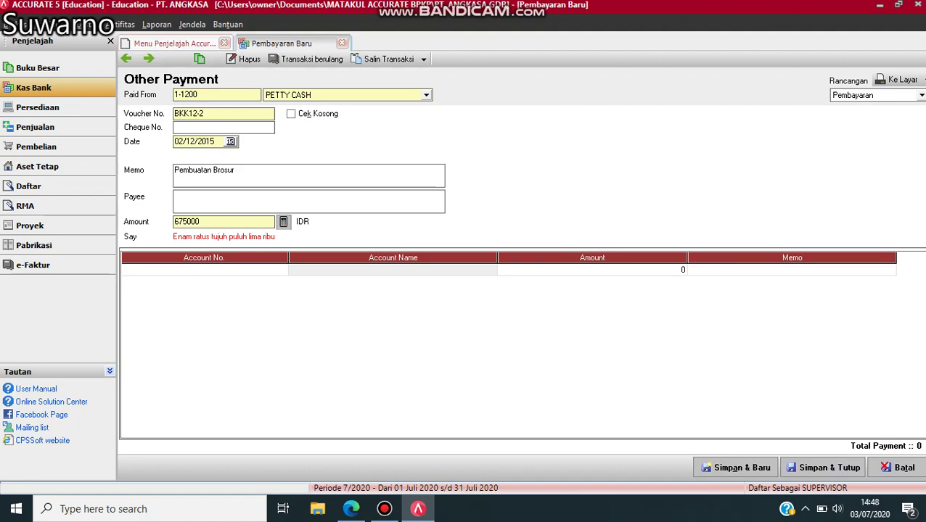
- Allocate the petty cash payment to account 6-1000 ADVERTISING EXPENSE, and save and close it
{"action": "left_click", "coordinate": [267, 273]}
{"action": "left_click", "coordinate": [282, 270]}
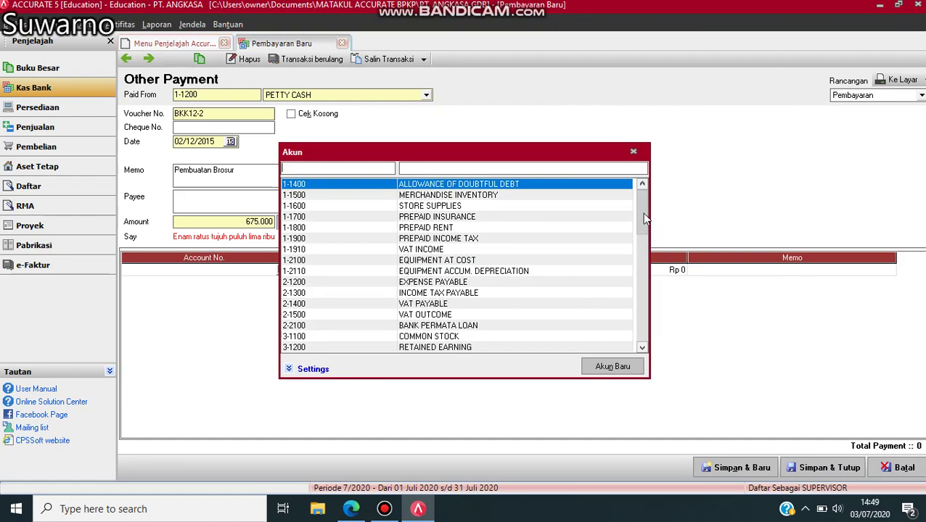
{"action": "left_click_drag", "start_coordinate": [646, 207], "coordinate": [646, 229]}
{"action": "scroll", "coordinate": [639, 347], "scroll_direction": "down", "scroll_amount": 20}
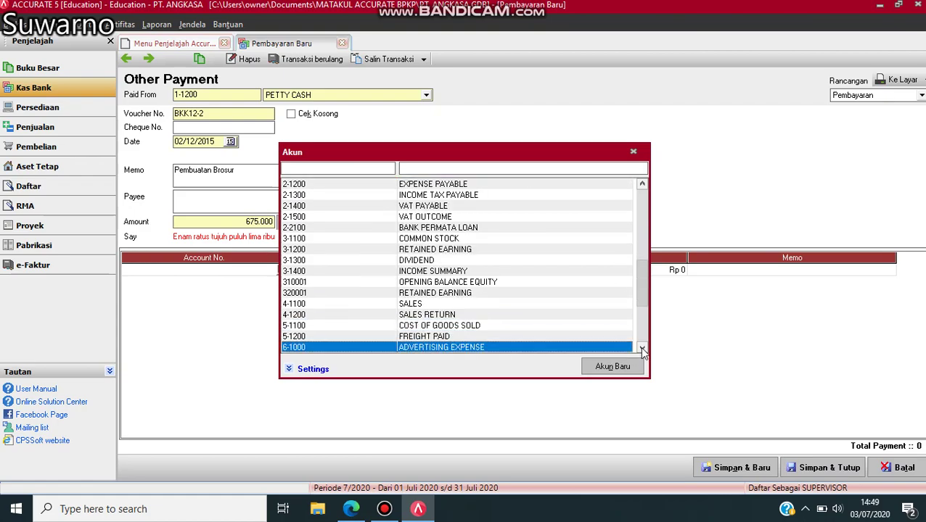
{"action": "left_click", "coordinate": [478, 293]}
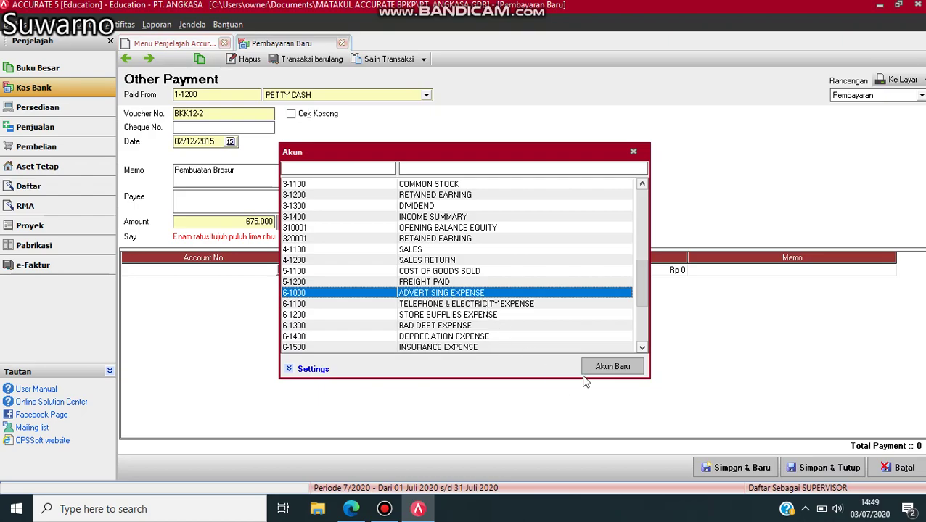
{"action": "key", "text": "Return"}
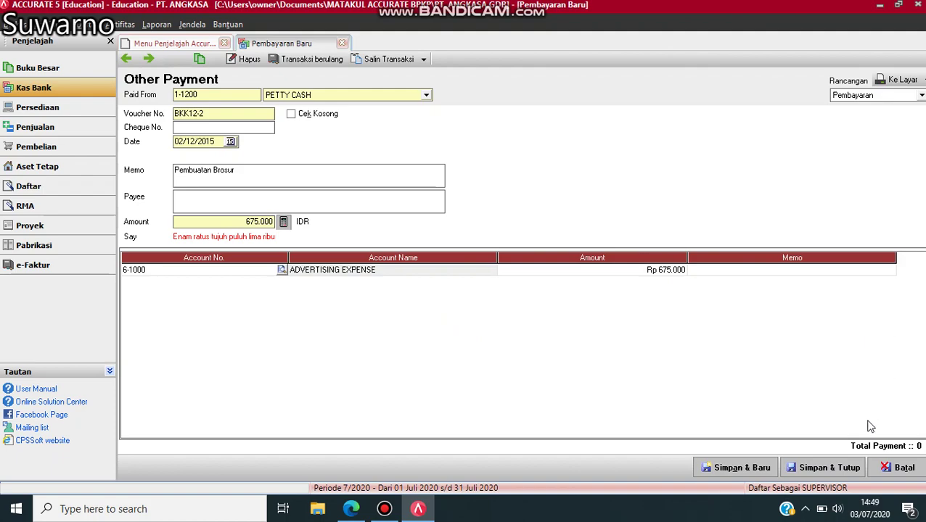
{"action": "left_click", "coordinate": [832, 475]}
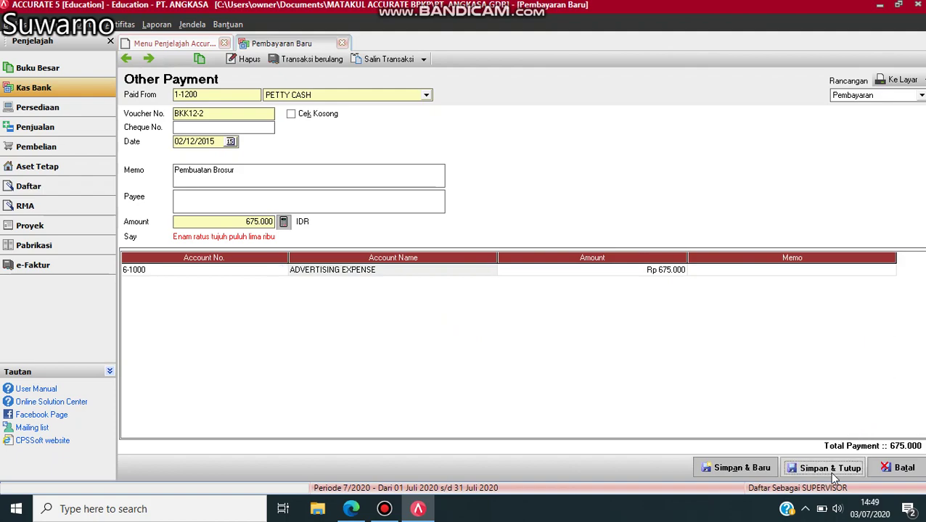